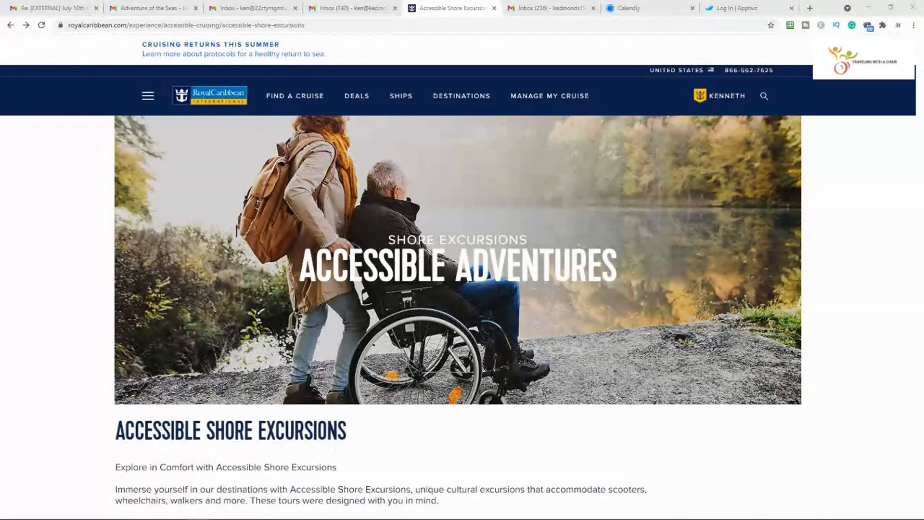
Scroll the Accessible Shore Excursions page down to the Complete the Request Form button and notes.
scroll(707, 332, "down", 4)
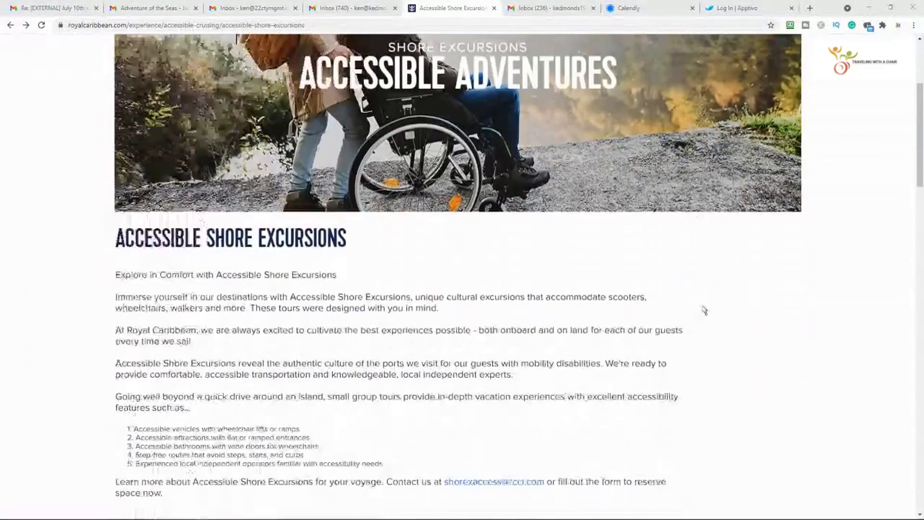
scroll(705, 310, "down", 8)
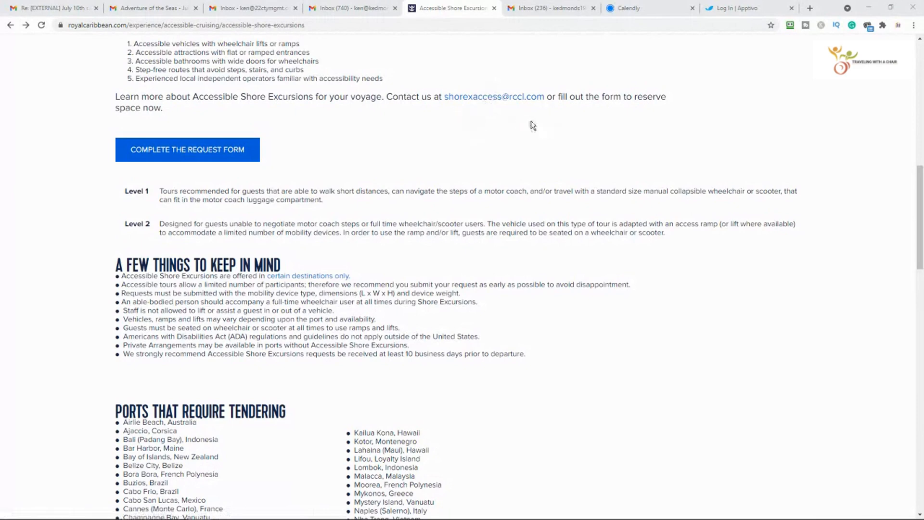
Bring up the July 10th sailing email and scroll to the reply asking for the booking number.
left_click(54, 11)
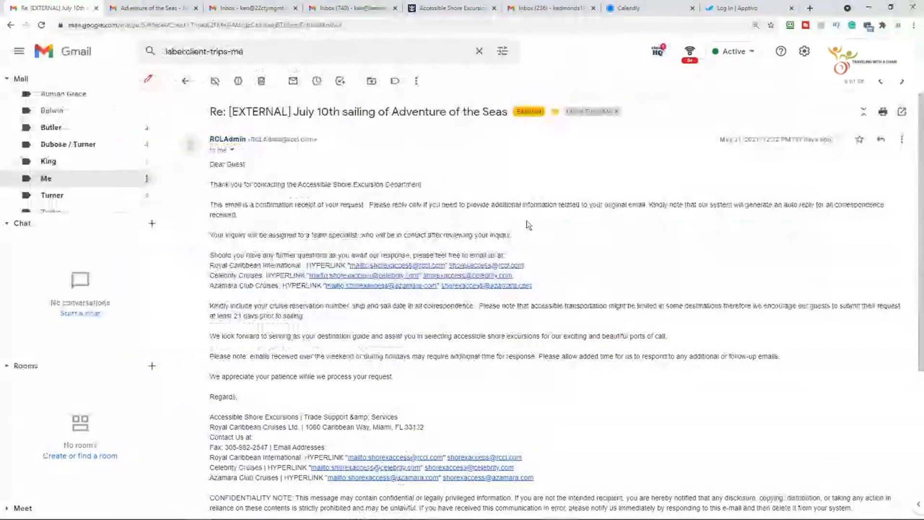
scroll(510, 177, "down", 1)
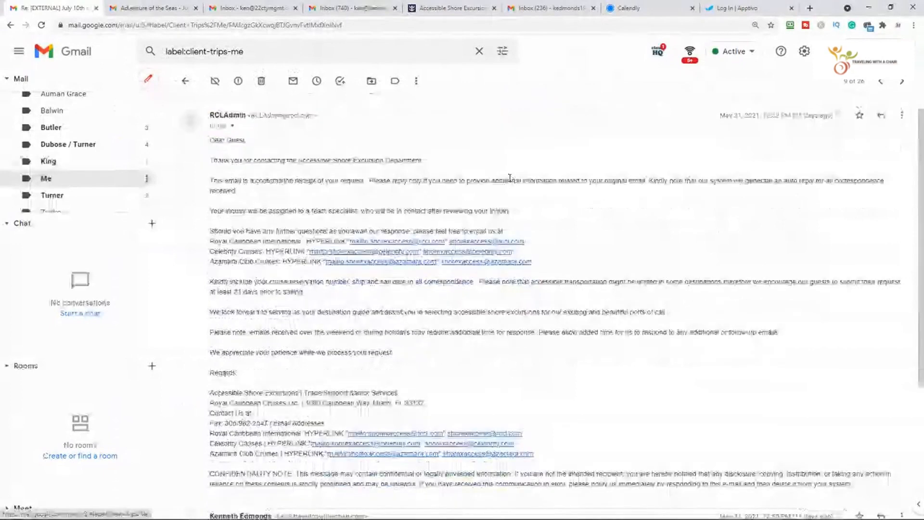
scroll(510, 178, "down", 1)
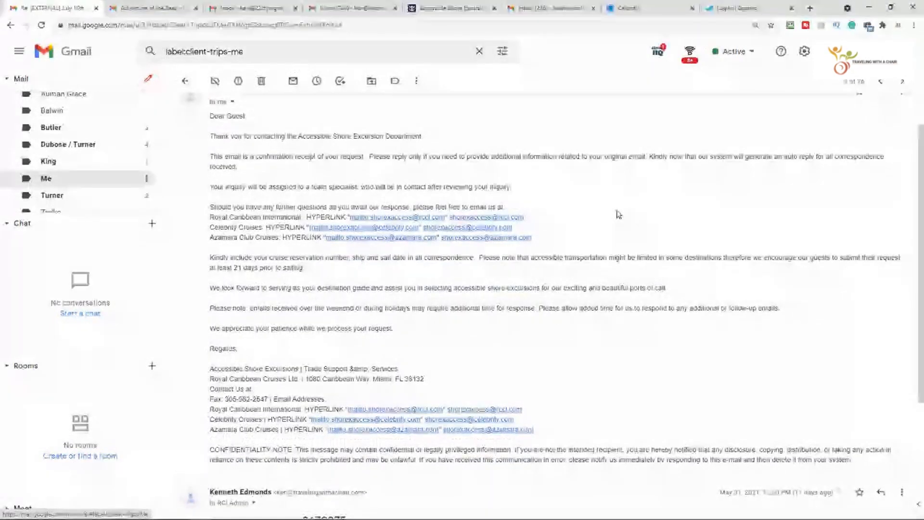
scroll(618, 214, "down", 4)
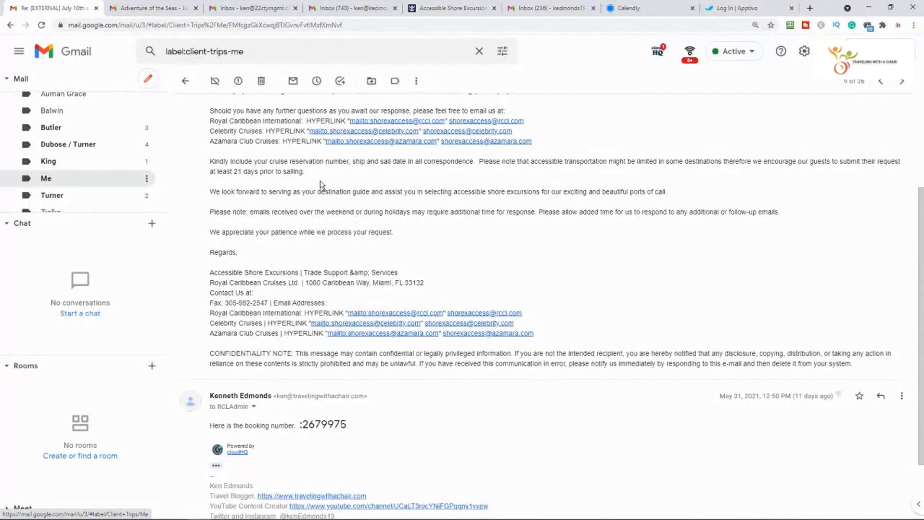
Expand the Shorex Access message in the Adventure of the Seas thread and read its questionnaire.
left_click(147, 11)
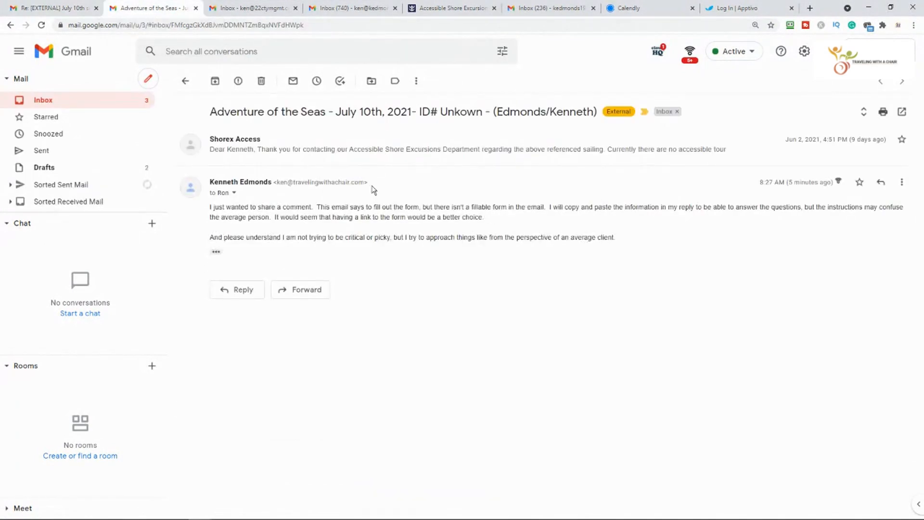
left_click(312, 153)
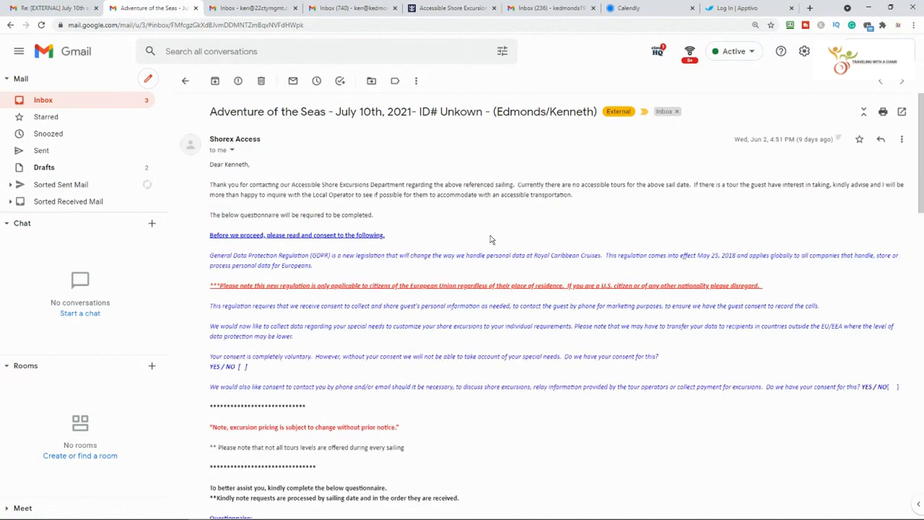
scroll(490, 235, "down", 2)
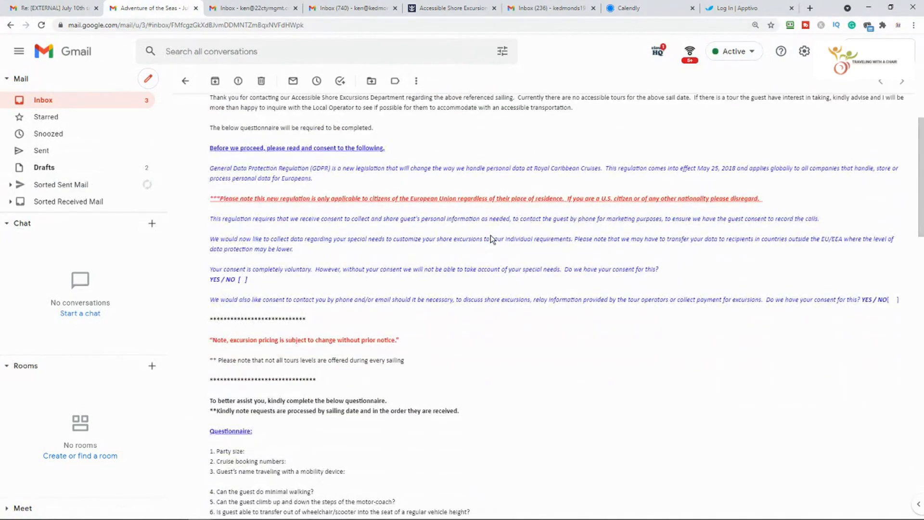
scroll(490, 235, "down", 1)
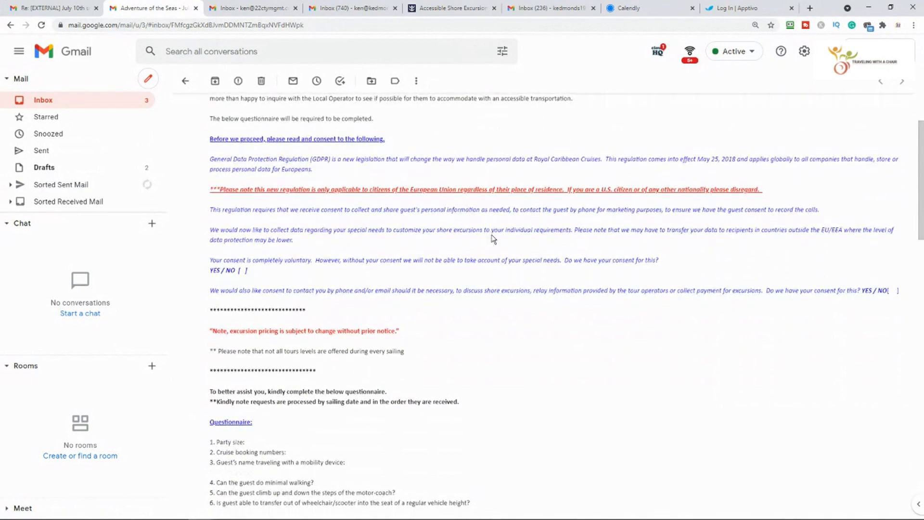
scroll(493, 239, "down", 5)
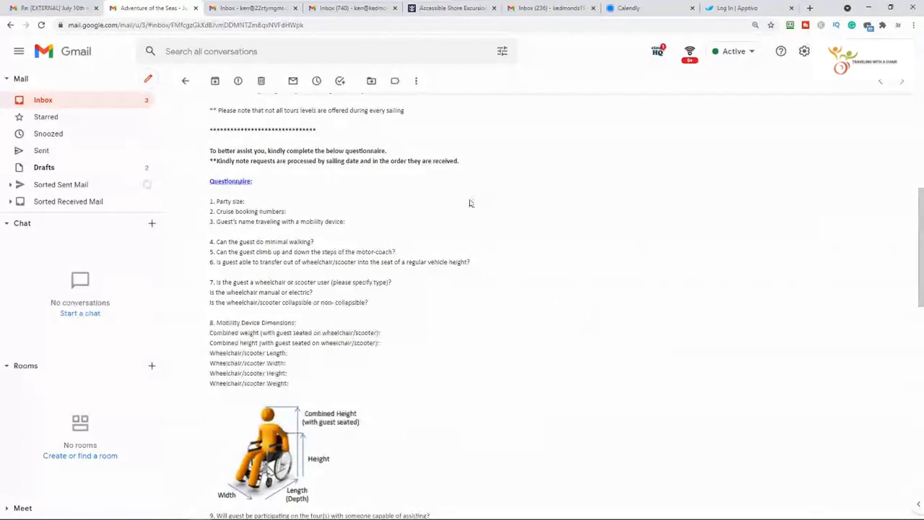
scroll(524, 202, "down", 3)
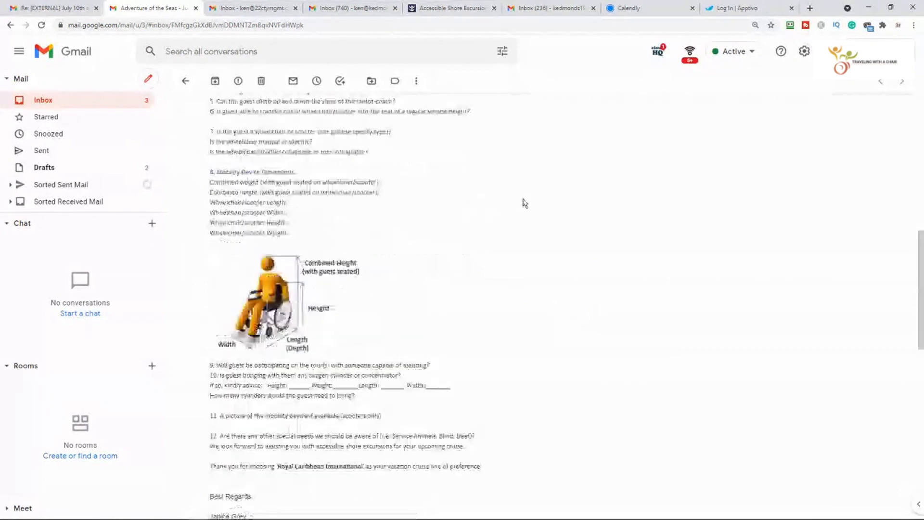
scroll(524, 202, "down", 3)
scroll(523, 207, "up", 6)
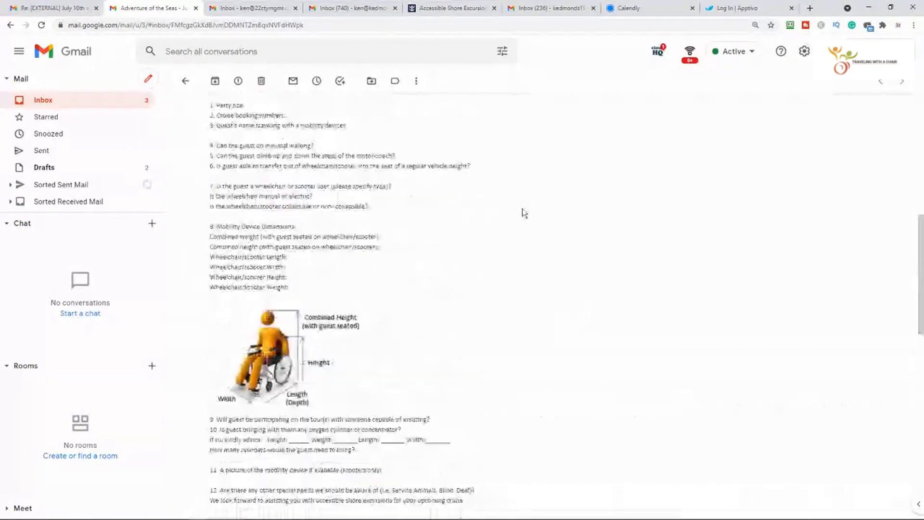
scroll(525, 213, "up", 1)
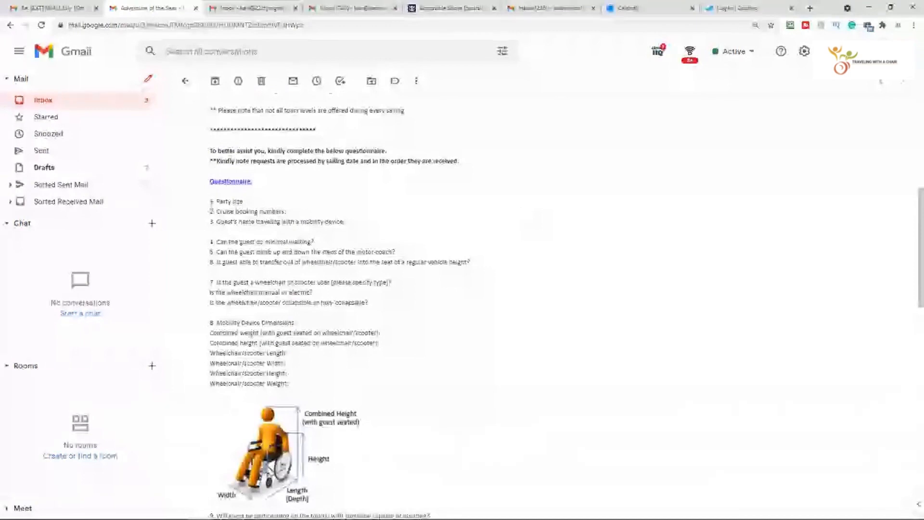
Copy the questionnaire text from Party size through the mobility-device dimensions.
mouse_move(211, 200)
left_mouse_down()
mouse_move(318, 324)
mouse_move(340, 383)
mouse_move(324, 472)
mouse_move(347, 495)
mouse_move(421, 517)
mouse_move(350, 340)
left_mouse_up()
right_click(350, 339)
left_click(389, 345)
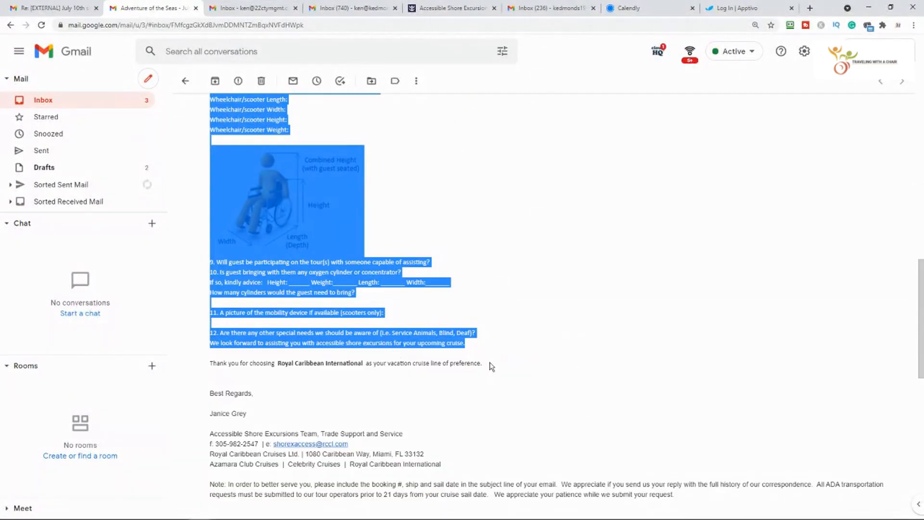
Reply to the Shorex Access message and paste the questionnaire into the reply body.
scroll(477, 375, "down", 15)
left_click(881, 111)
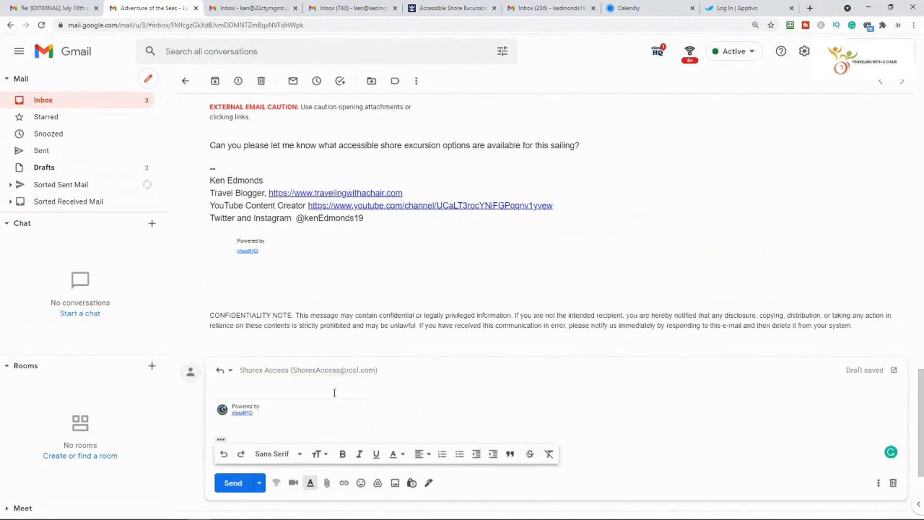
key("ctrl+v")
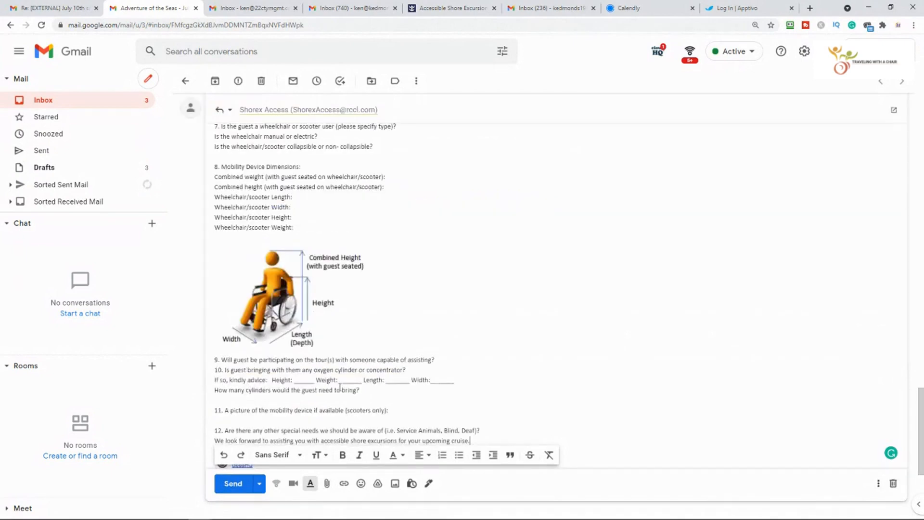
scroll(518, 225, "up", 2)
left_click(284, 140)
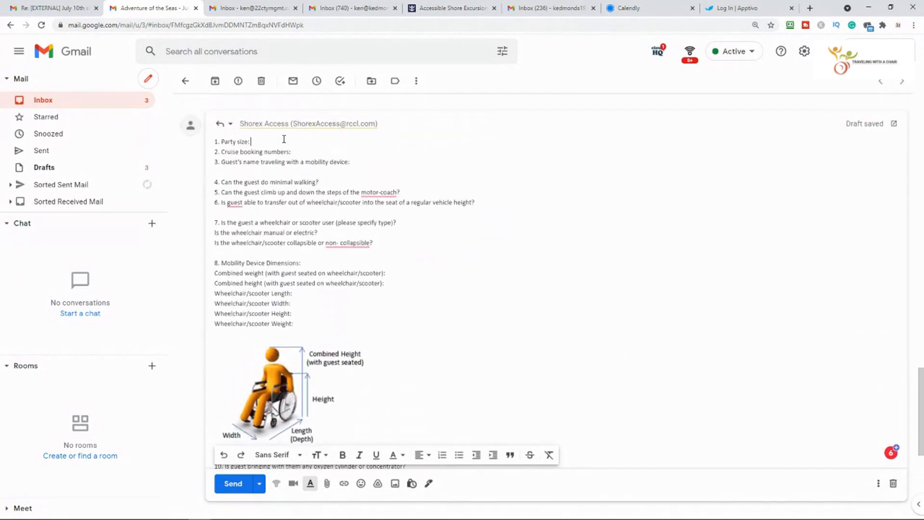
Enter party size 2, paste the cruise booking number, and type the guest's full name.
type("2")
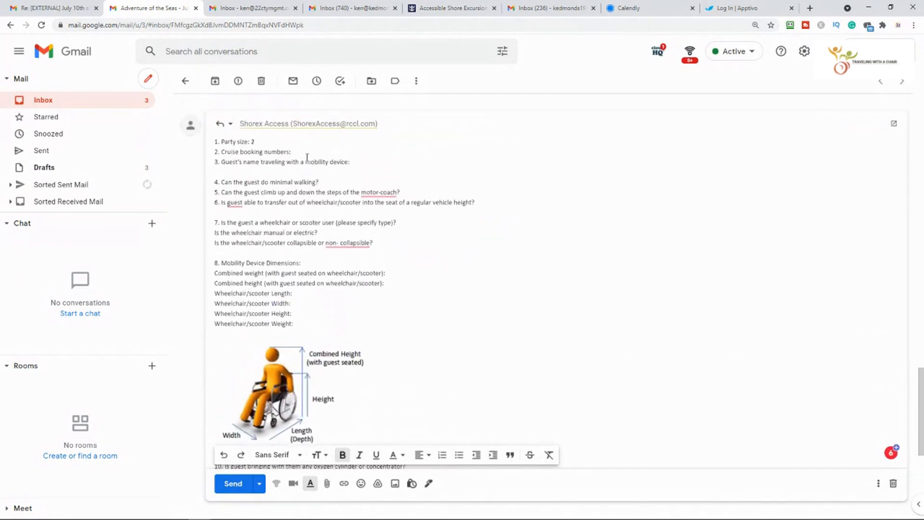
scroll(305, 149, "up", 1)
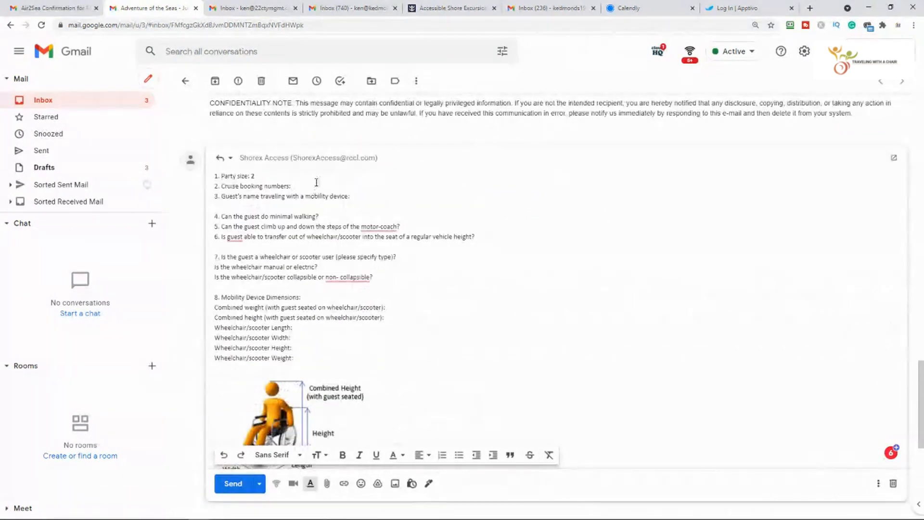
key("ctrl+v")
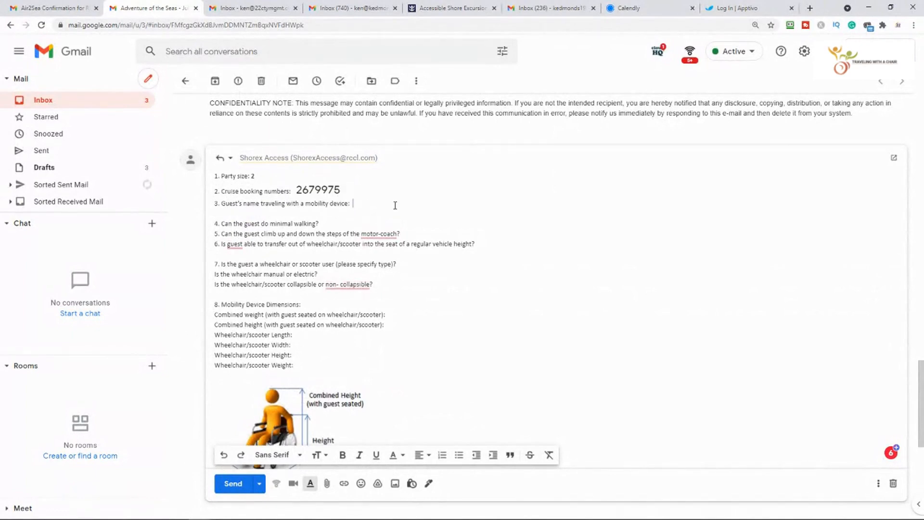
Answer Yes to the minimal walking, motor-coach and vehicle transfer questions.
left_click(347, 225)
type("Yes")
left_click(424, 231)
type("Yes")
left_click(501, 249)
type("Yes")
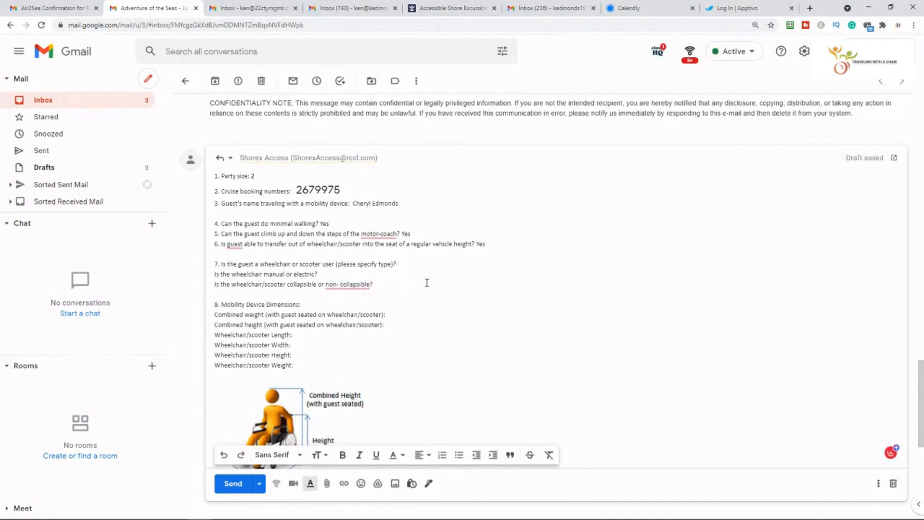
Describe the mobility device as Scooter, Electric and Non-Collapsible.
type("Scooter")
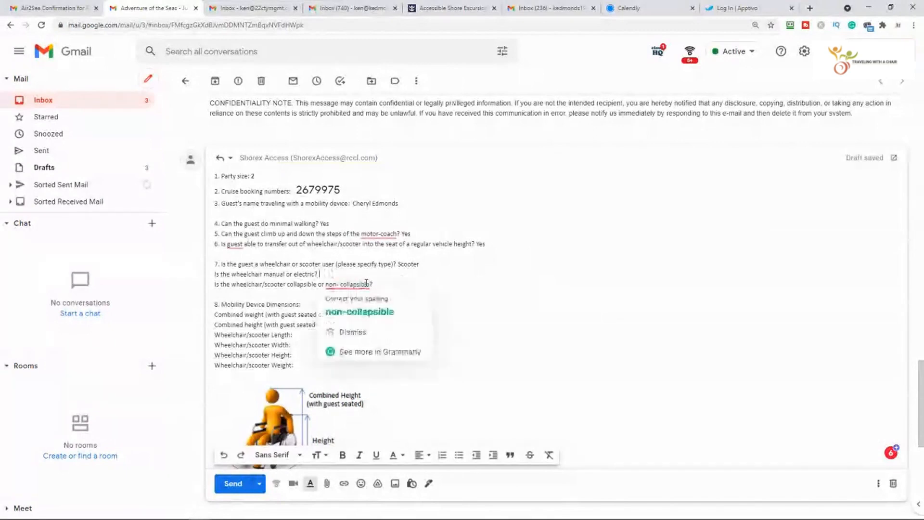
type("E")
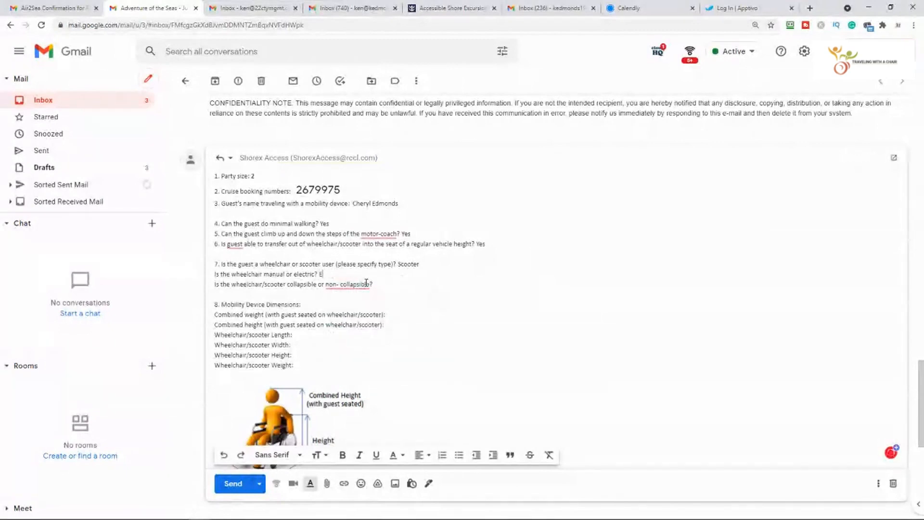
type("lectric")
left_click(394, 284)
type("Non-Collapsible")
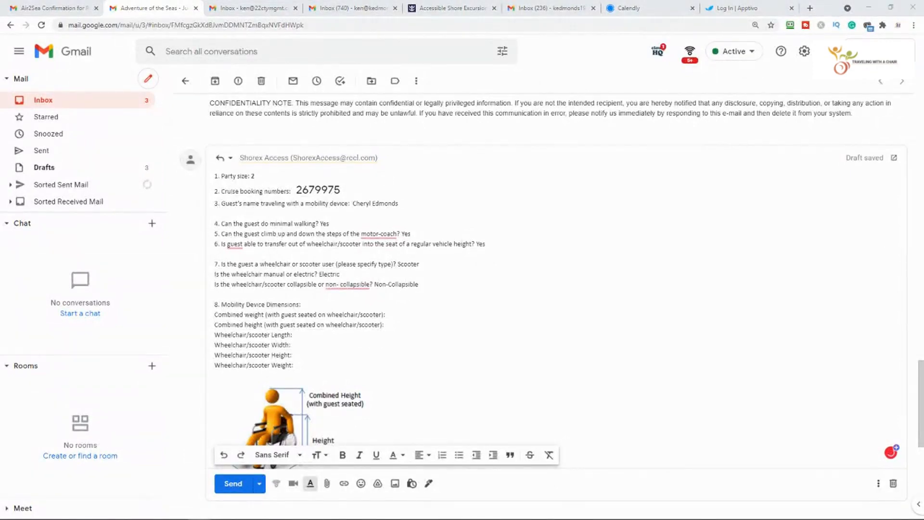
left_click(418, 315)
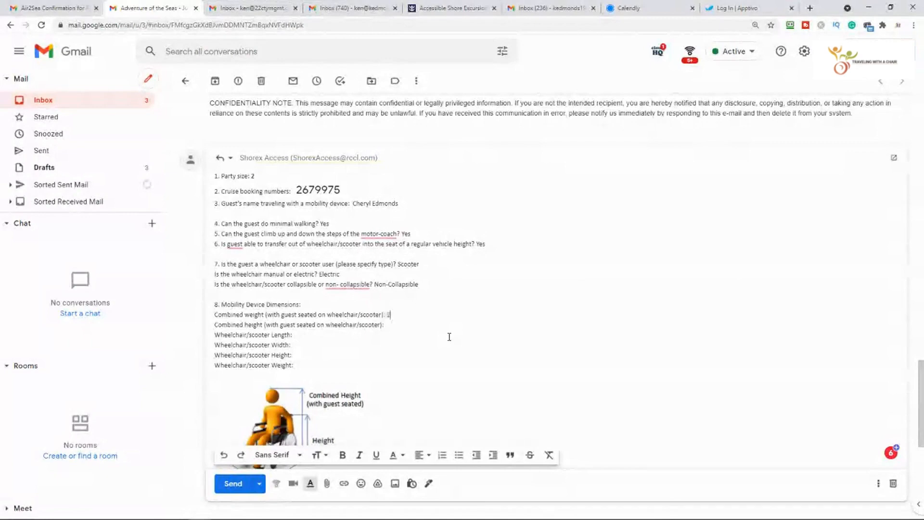
Enter dimensions 275 lbs combined weight, 52" combined height, 43" length, 21" width, 36" height, 110 Lbs.
type("75")
type("lbs")
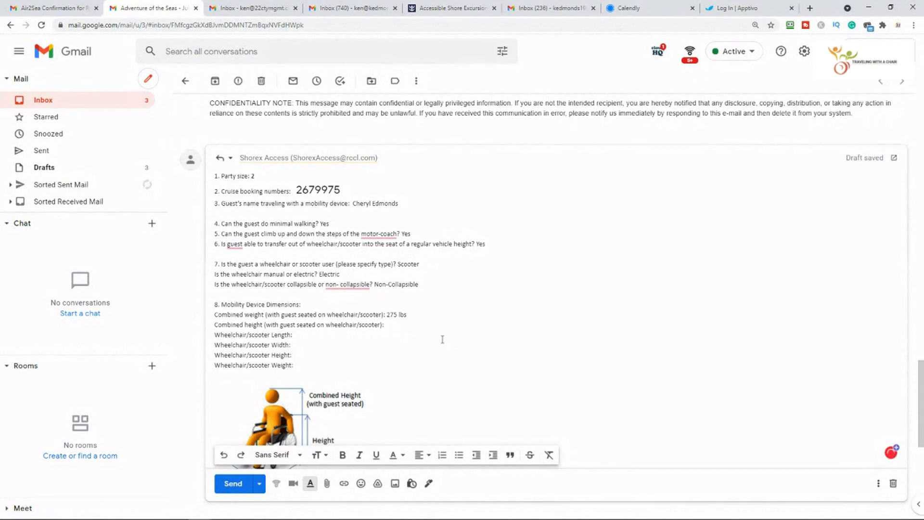
type("52")
type("\"")
type("43")
type("\"")
left_click(322, 346)
type("21\"")
left_click(304, 358)
type("36\"")
left_click(321, 368)
type("110")
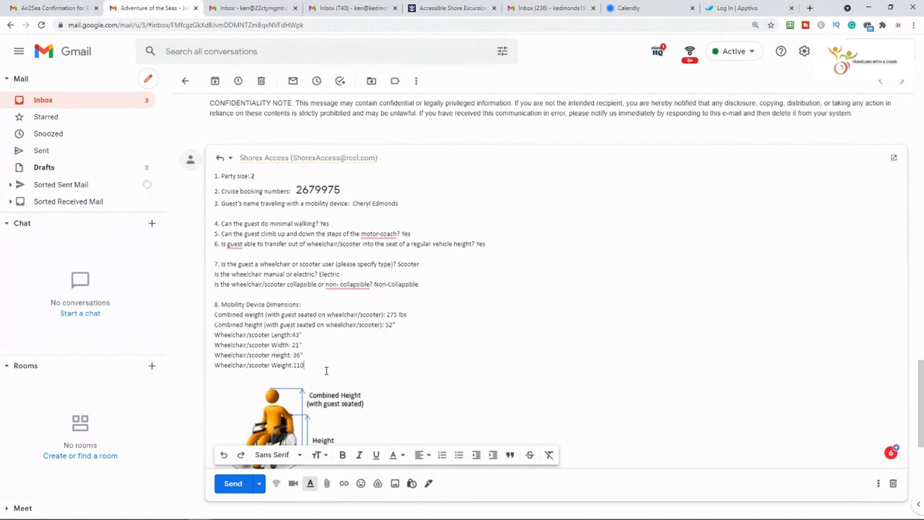
type(" Lbs")
Answer question 9 (assistance) Yes and question 10 (oxygen) No.
scroll(332, 329, "down", 4)
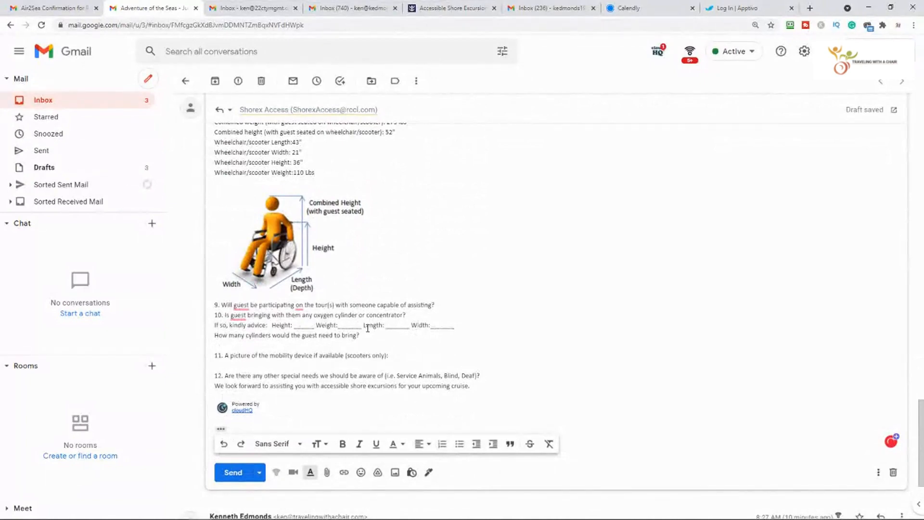
left_click(451, 309)
type("Yes")
left_click(434, 316)
type("No")
Paste the scooter photo with its specs below question 11 and answer question 12 No.
scroll(435, 316, "down", 2)
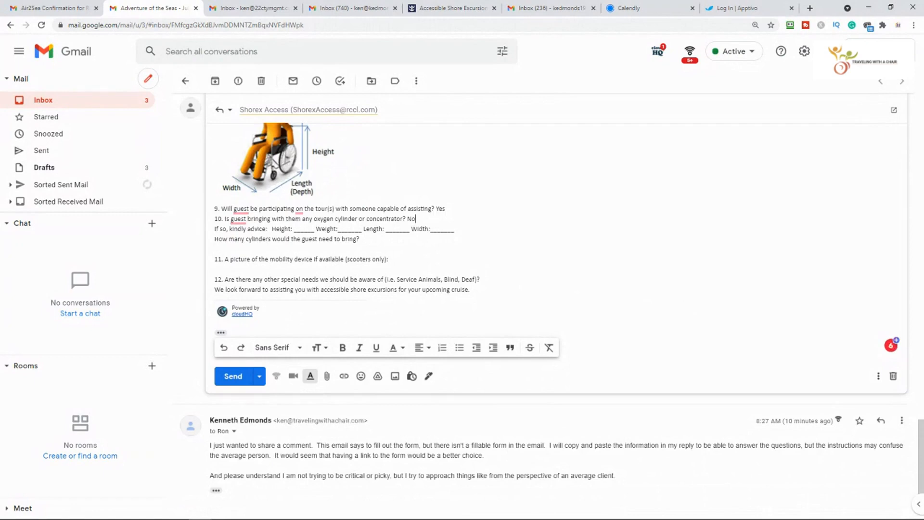
left_click(521, 255)
key("Return")
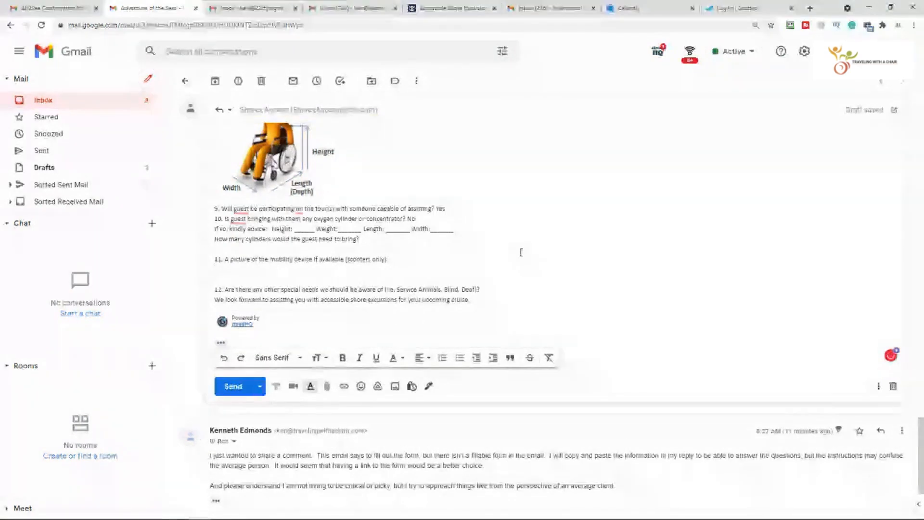
key("ctrl+v")
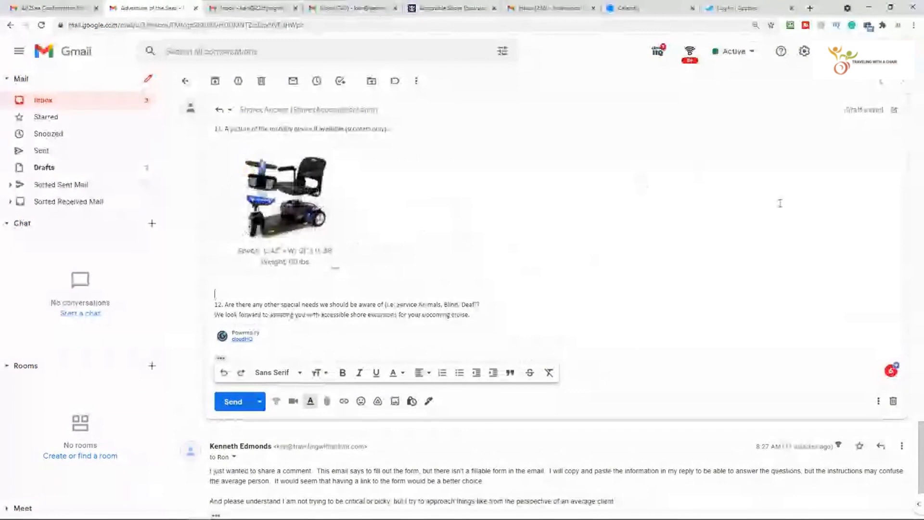
left_click_drag(509, 315, 508, 308)
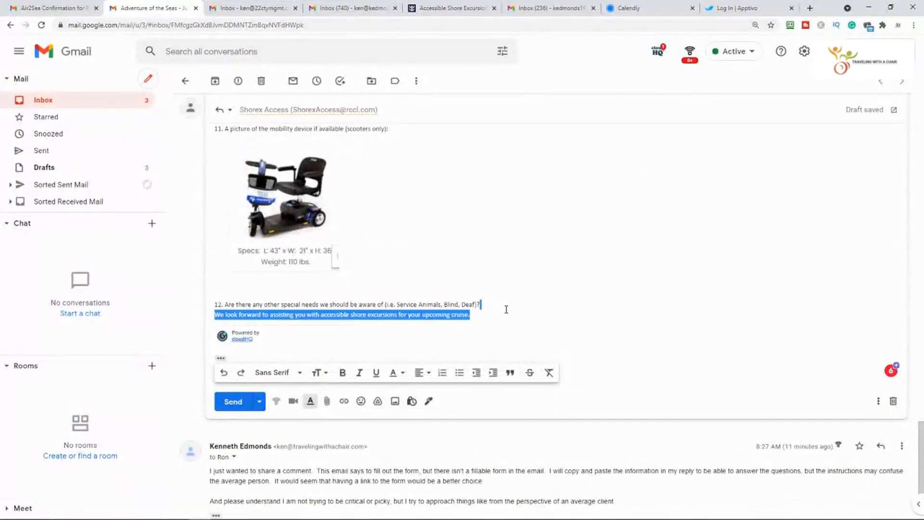
left_click(507, 307)
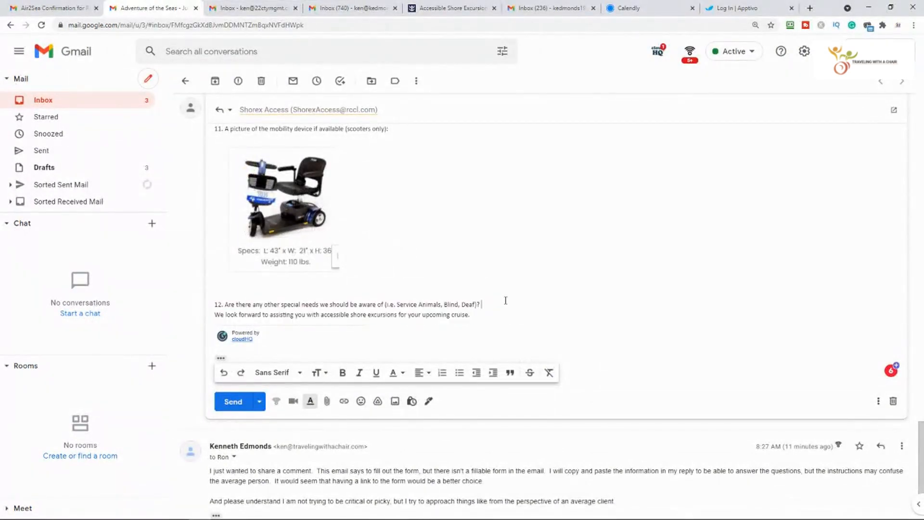
type("No")
Look over the filled-in questionnaire reply and send it to Shorex Access.
scroll(479, 304, "up", 3)
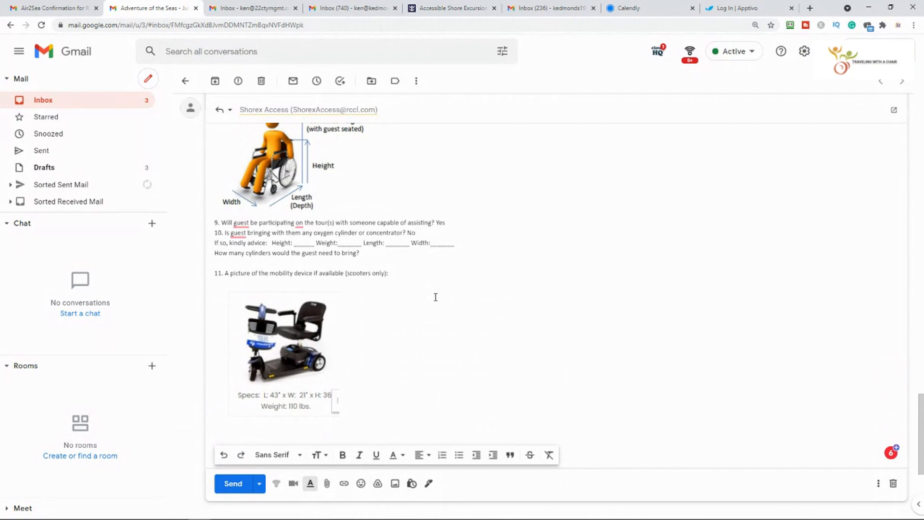
scroll(499, 282, "up", 7)
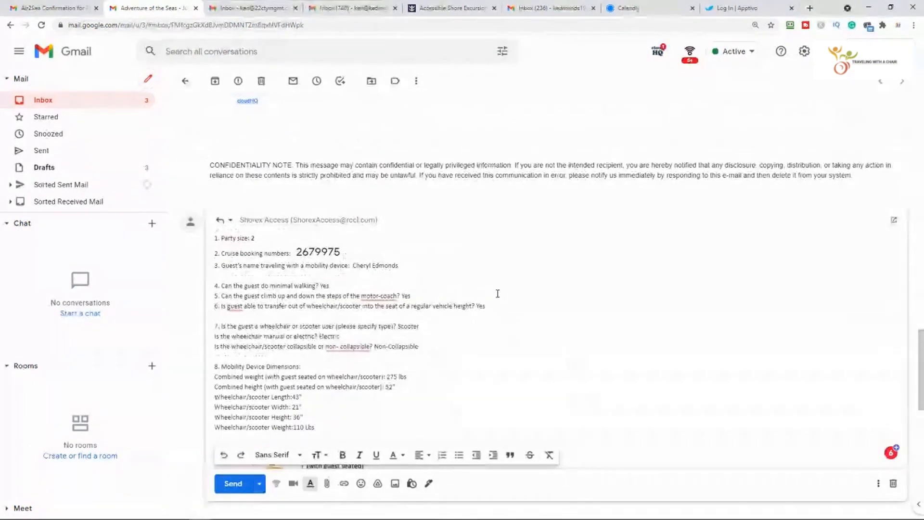
scroll(573, 317, "down", 10)
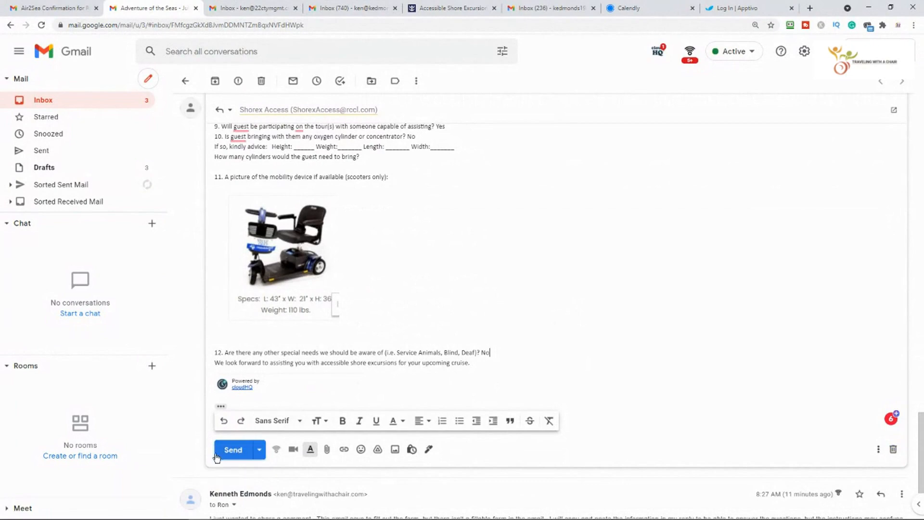
left_click(229, 451)
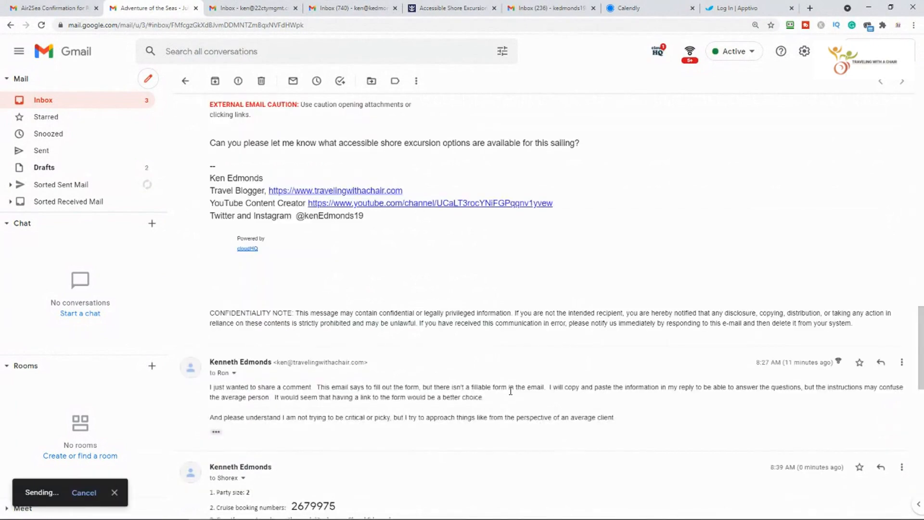